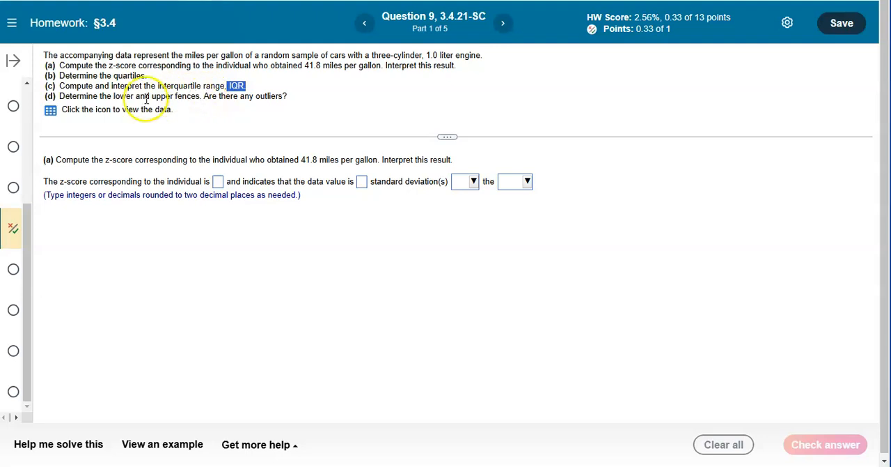
Open the MPG data table, load it into StatCrunch, and move the StatCrunch window beside the homework question
left_click(196, 112)
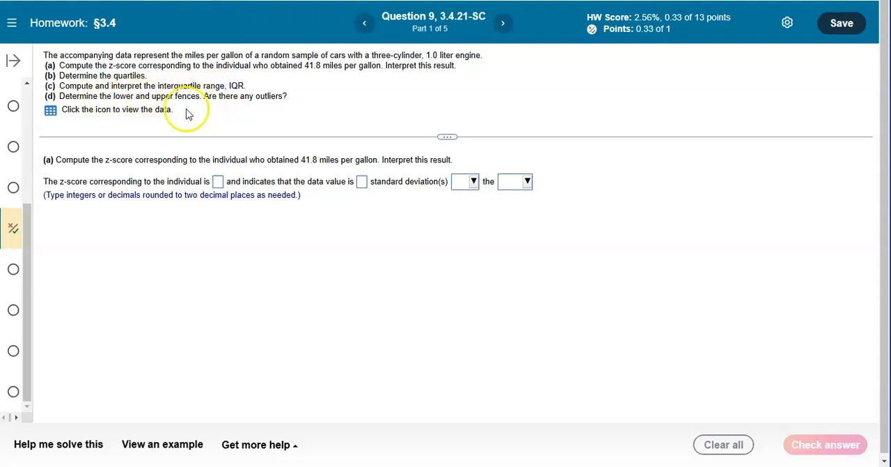
left_click(50, 110)
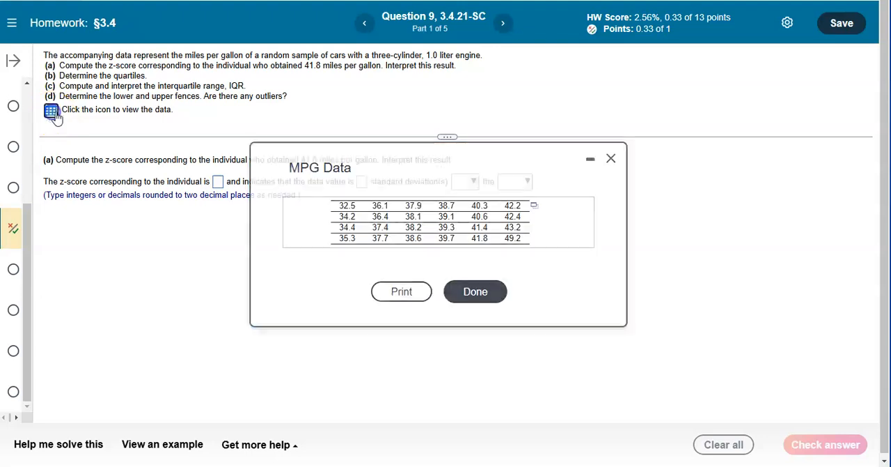
left_click(534, 205)
left_click(553, 222)
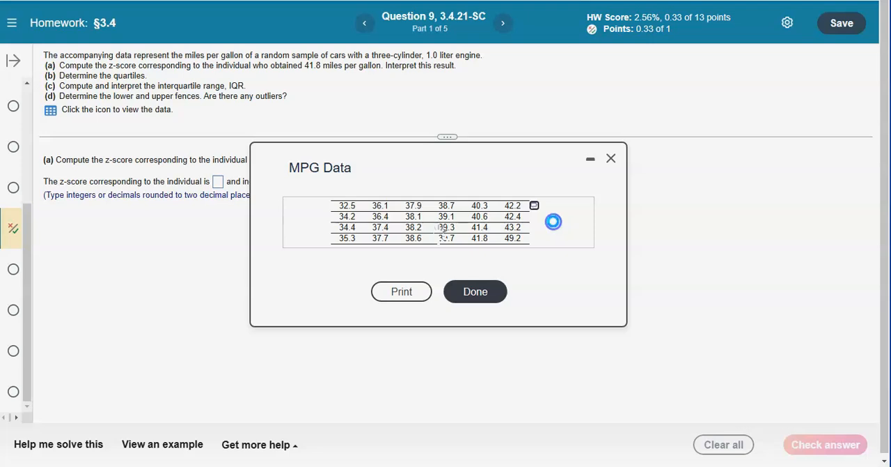
left_click_drag(350, 12, 520, 4)
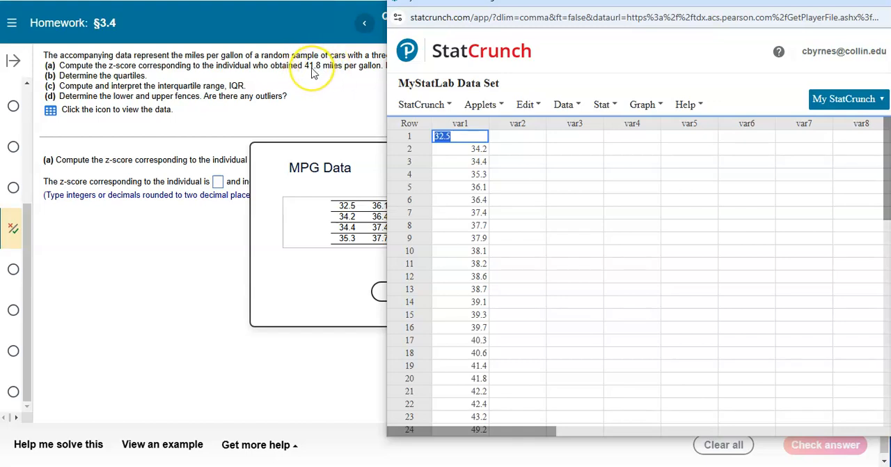
Set up column summary statistics for var1 with only Mean and Std. dev. selected
left_click(563, 106)
left_click(601, 106)
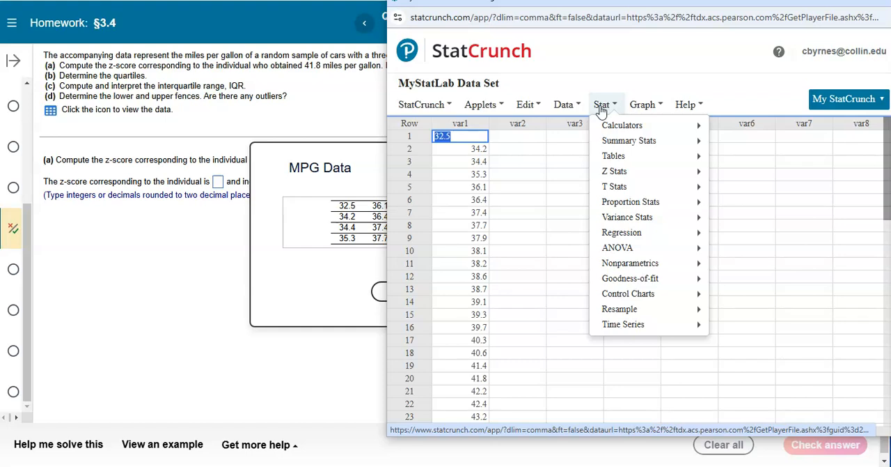
left_click(623, 142)
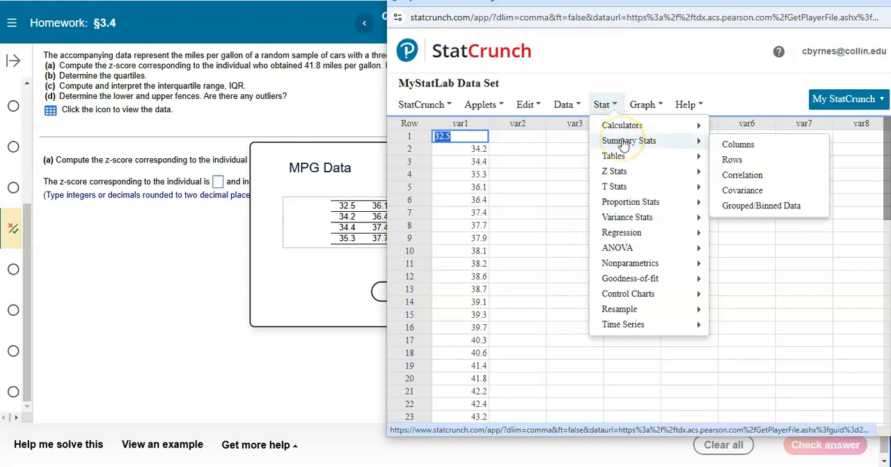
left_click(729, 145)
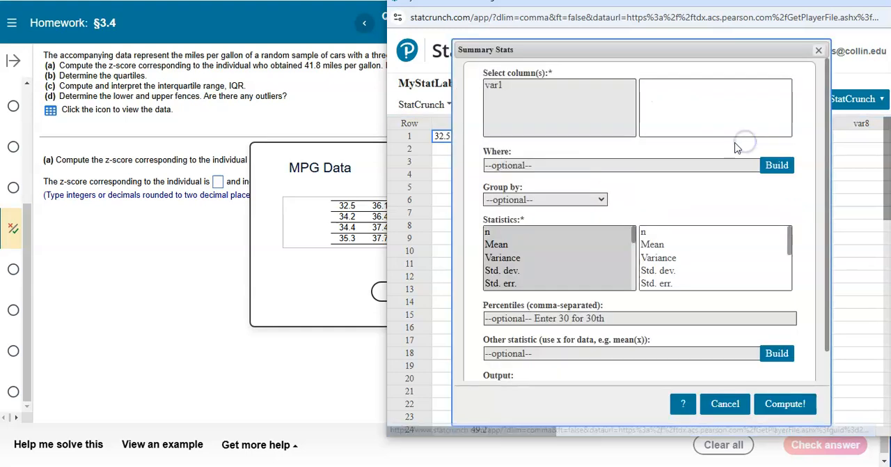
left_click(494, 85)
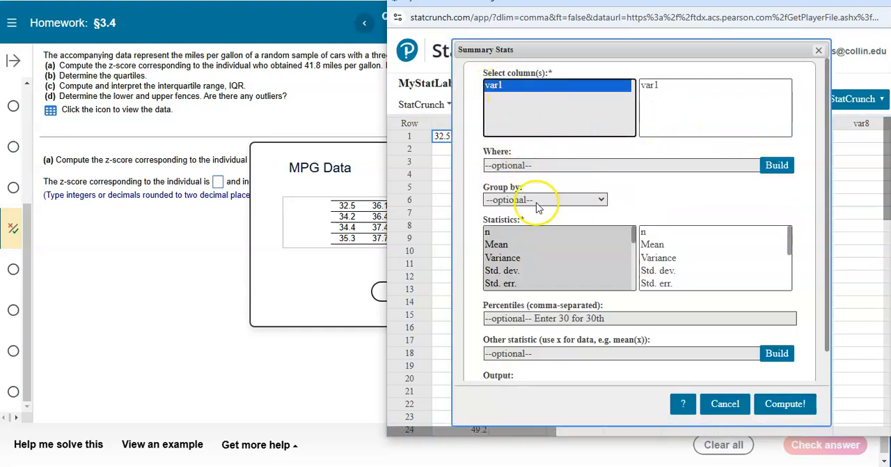
left_click(506, 244)
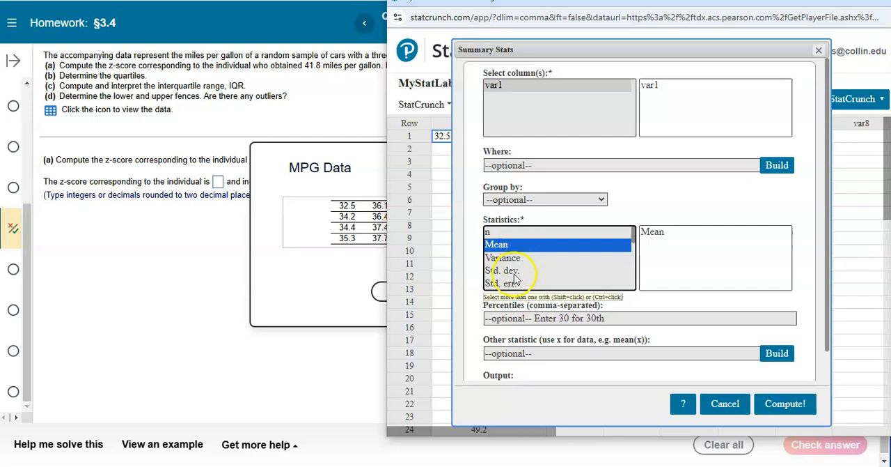
left_click(515, 273, "ctrl")
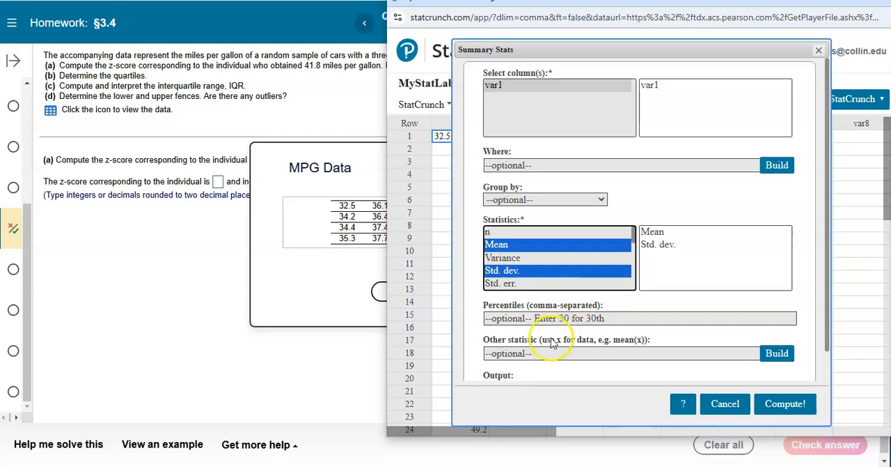
Add the z-score formula (41.8-mean(x))/std(x) as the other statistic
left_click(517, 353)
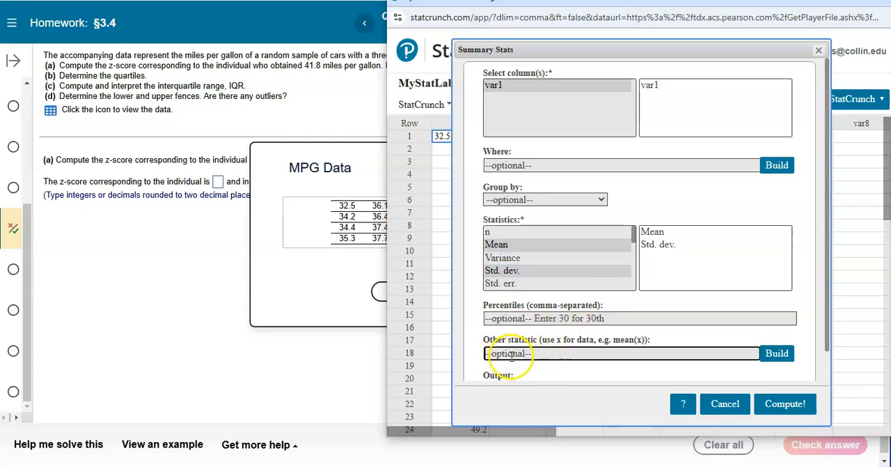
scroll(502, 352, "down", 1)
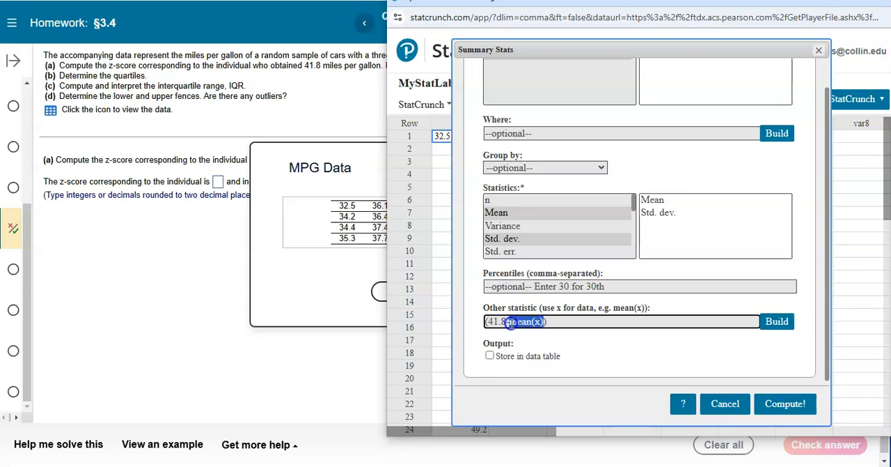
left_click(558, 321)
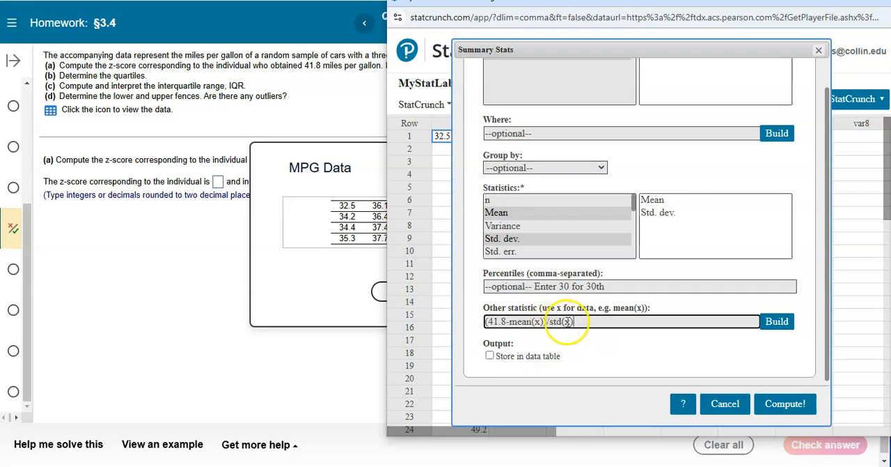
type(")")
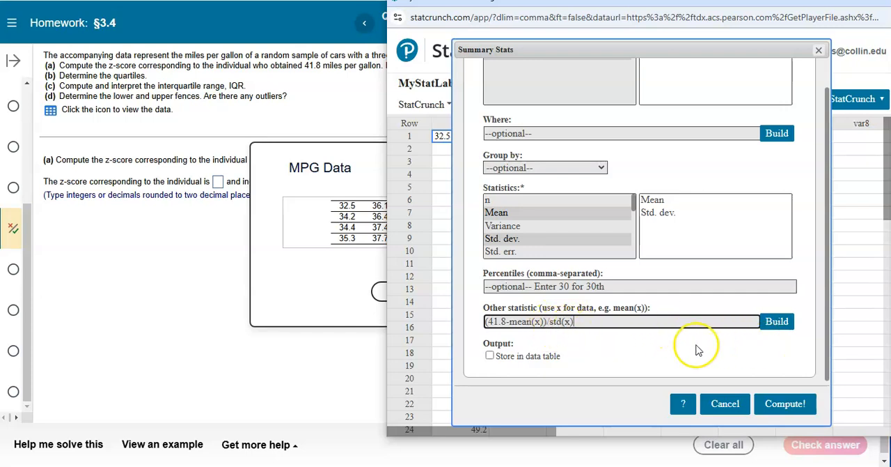
Compute the summary statistics with the output stored in the data table, and dismiss the results message
left_click(490, 356)
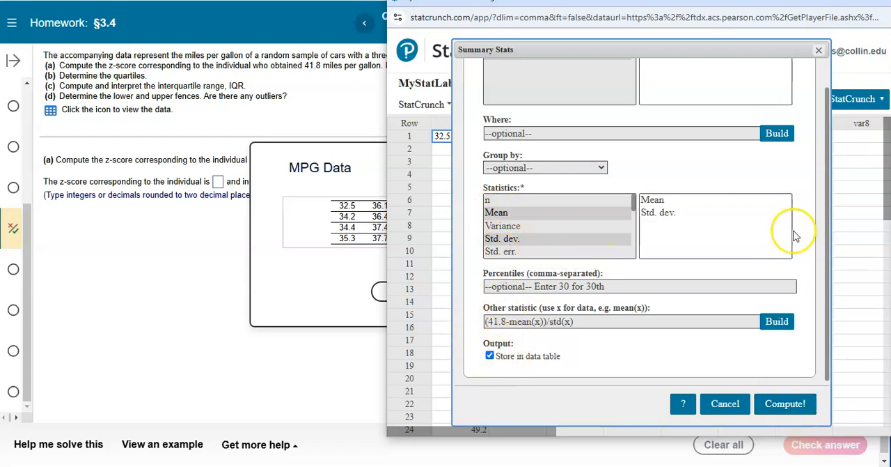
left_click(786, 404)
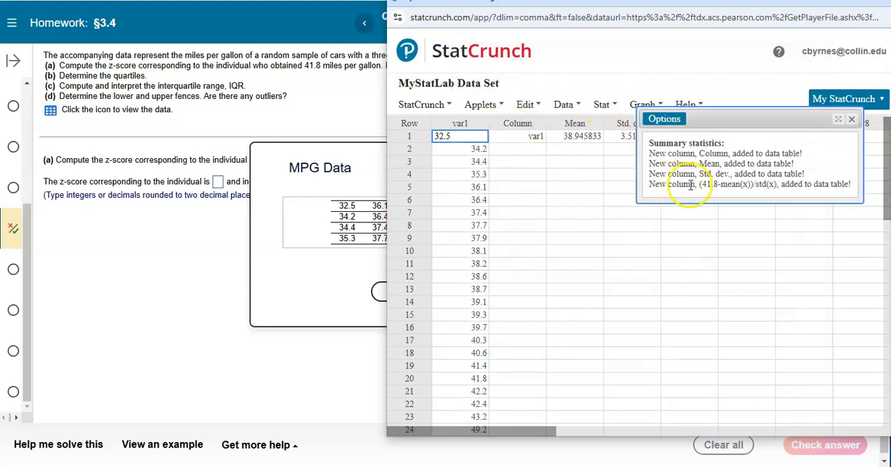
left_click(852, 121)
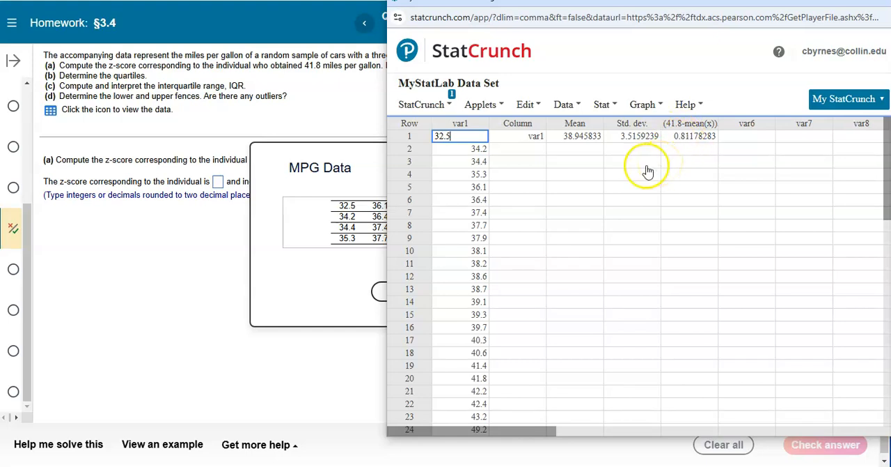
In homework part (a), enter .81 for both the z-score and the number of standard deviations, closing the MPG data window
left_click(220, 182)
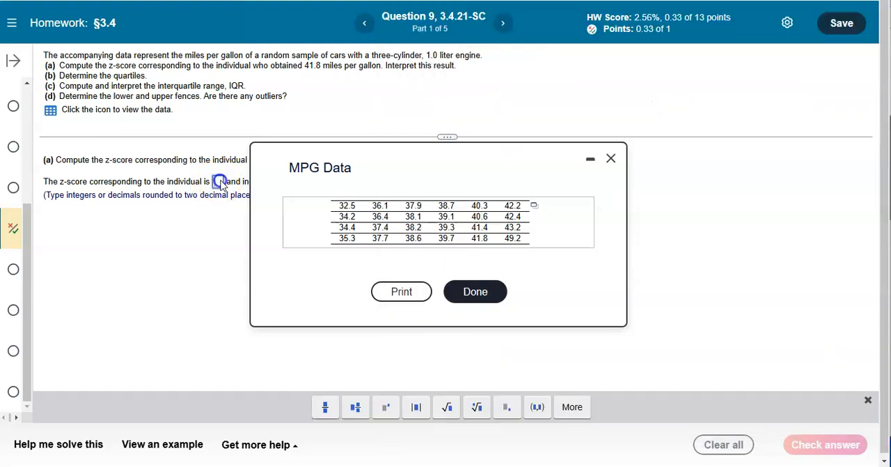
type(".81")
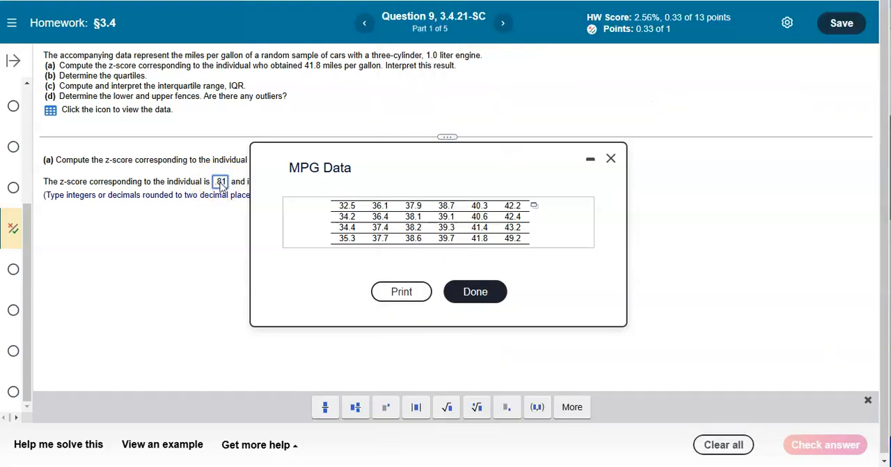
left_click(612, 158)
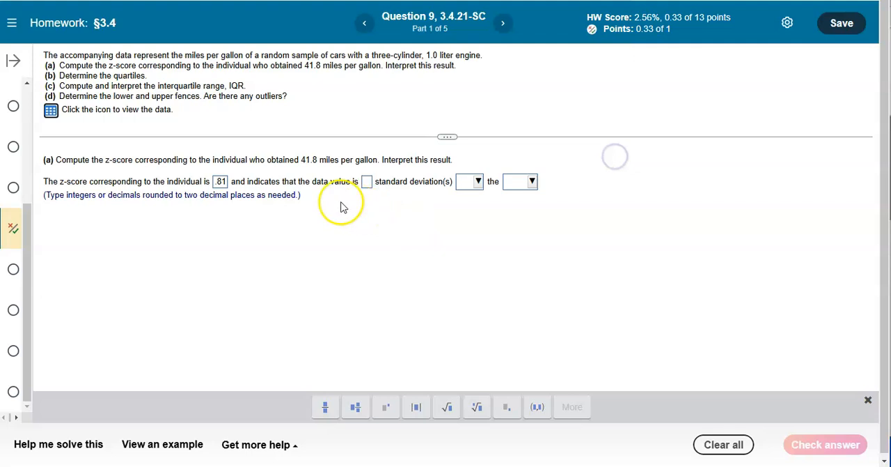
left_click(367, 182)
type(".81")
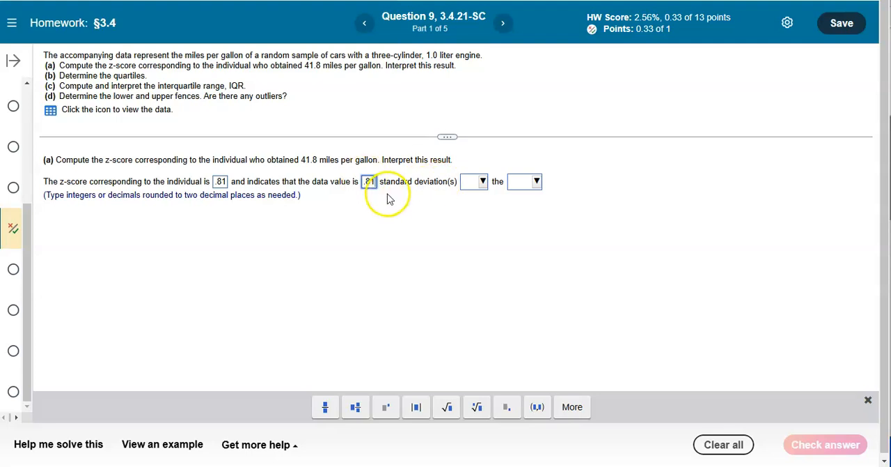
Complete the part (a) interpretation with "above" and "mean.", submit the answer for checking, and continue to part (b)
left_click(481, 183)
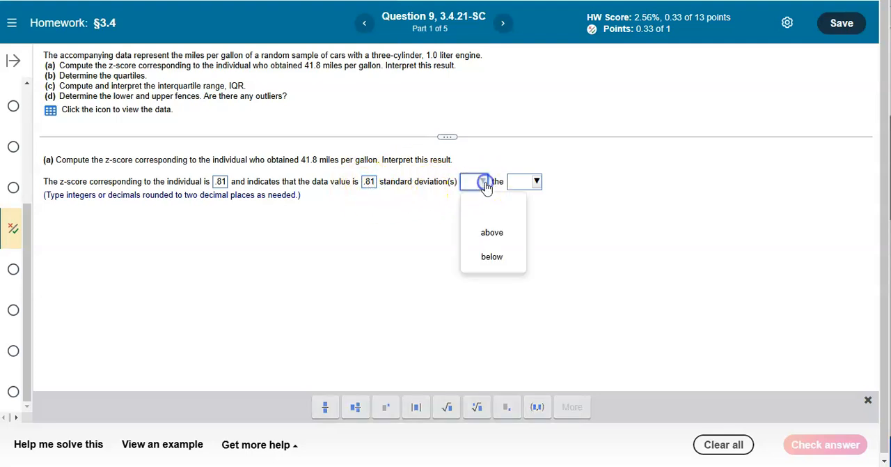
left_click(497, 236)
left_click(534, 181)
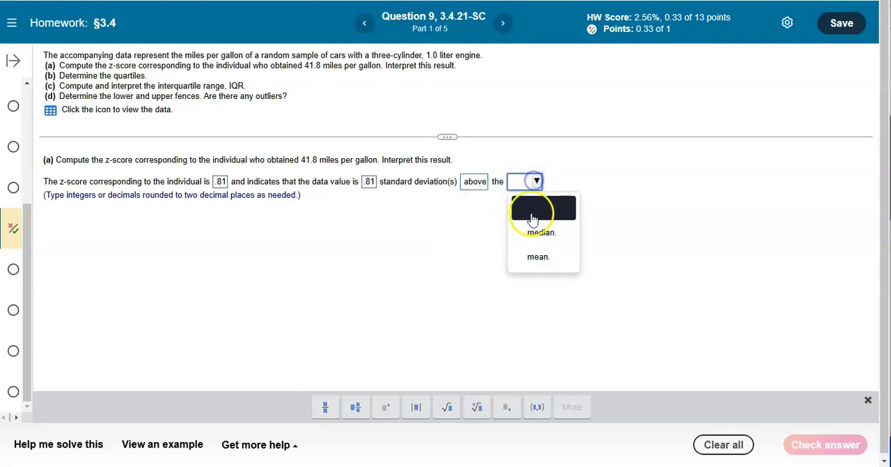
left_click(538, 254)
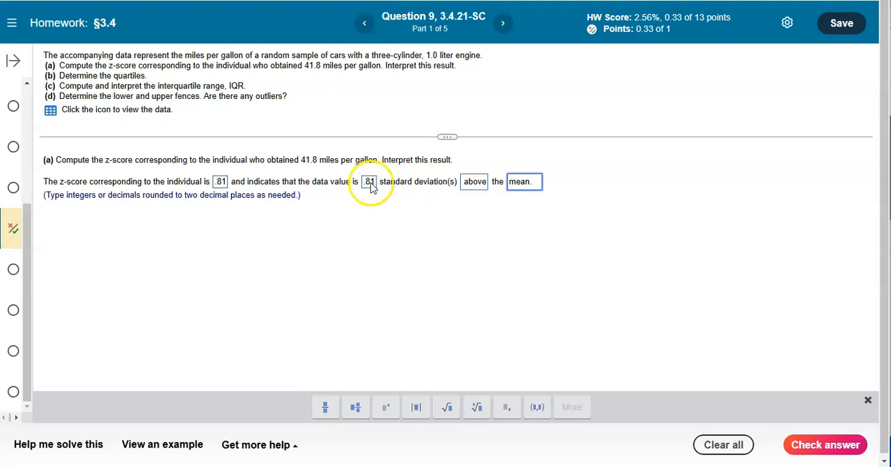
left_click(823, 448)
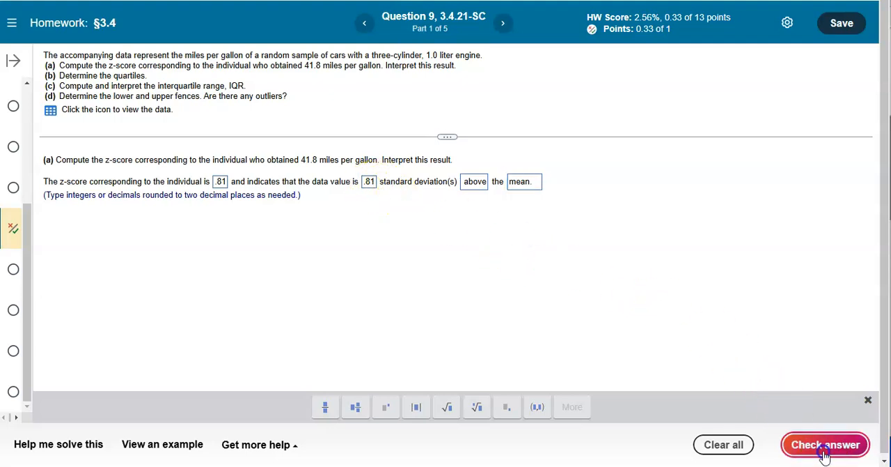
left_click(417, 261)
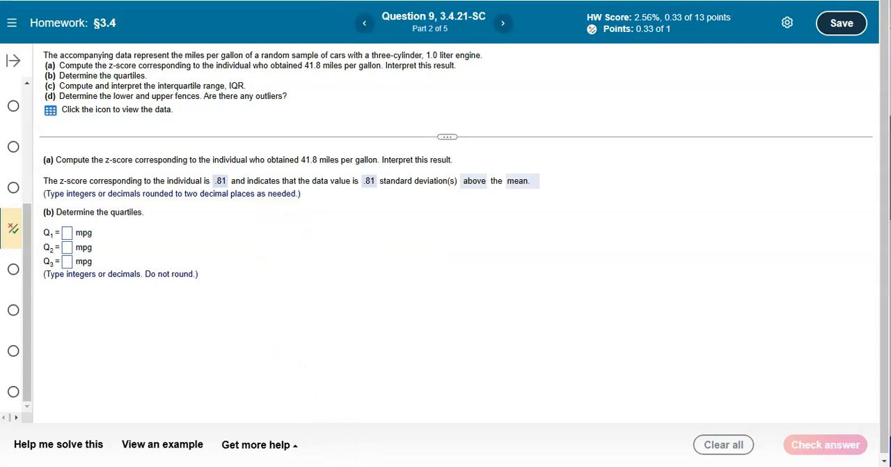
Switch back to StatCrunch and start a new column summary statistics calculation for var1
left_click(467, 445)
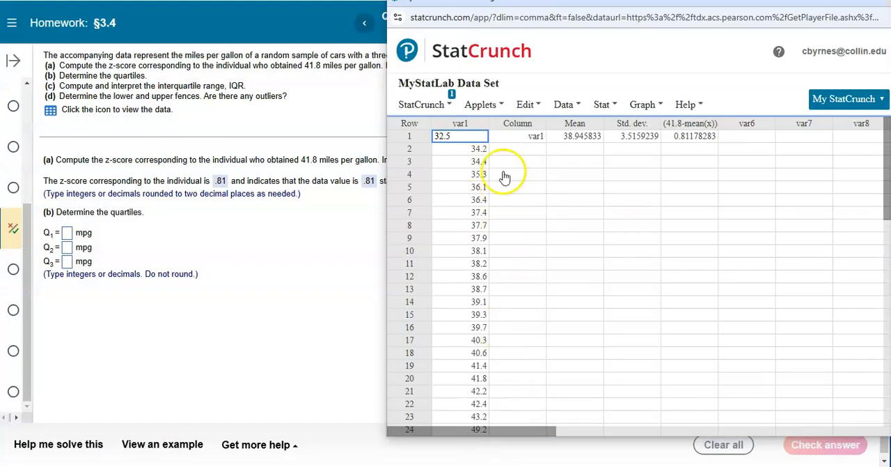
left_click(566, 106)
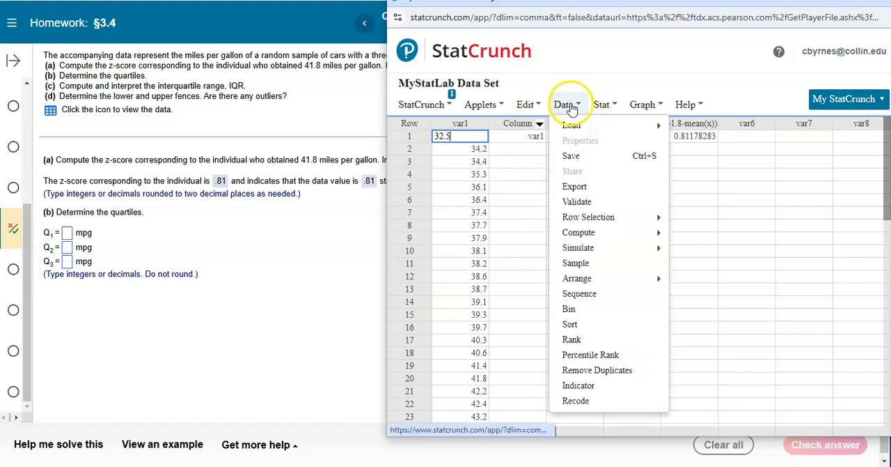
left_click(619, 107)
mouse_move(696, 146)
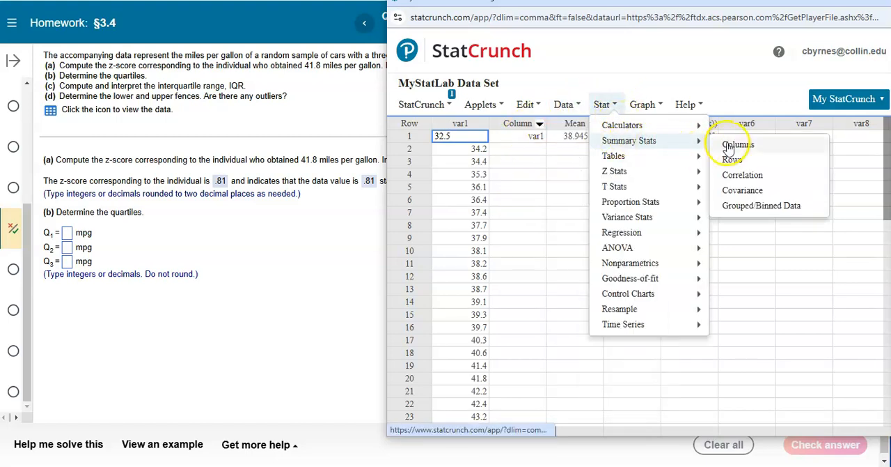
left_click(729, 146)
left_click(527, 85)
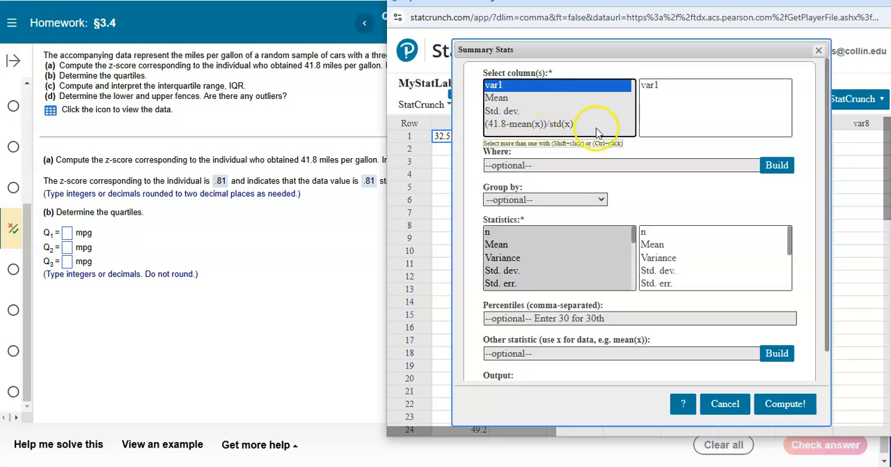
Choose only Q1, Median and Q3 as the statistics for var1 and compute them
scroll(533, 263, "down", 2)
scroll(520, 257, "up", 1)
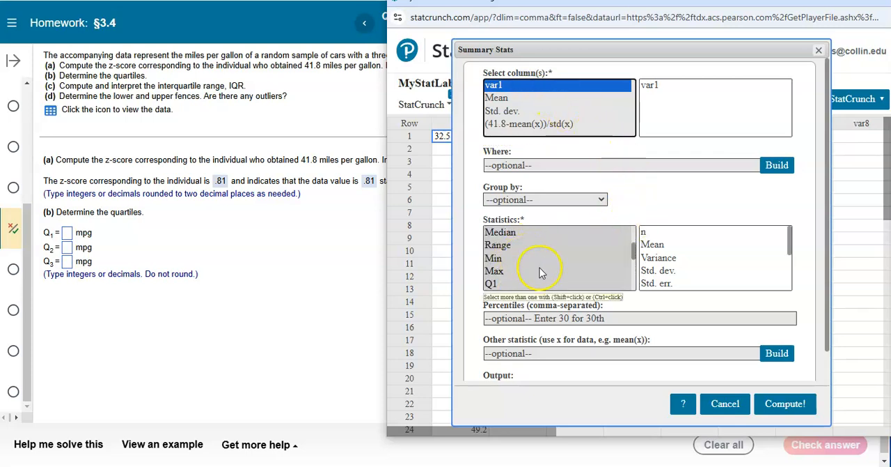
left_click(638, 251)
left_click(635, 253)
scroll(638, 255, "down", 1)
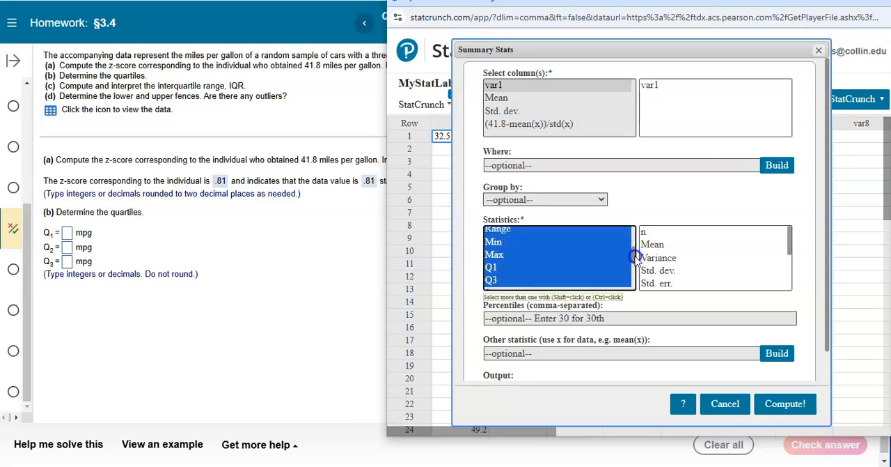
left_click(508, 254)
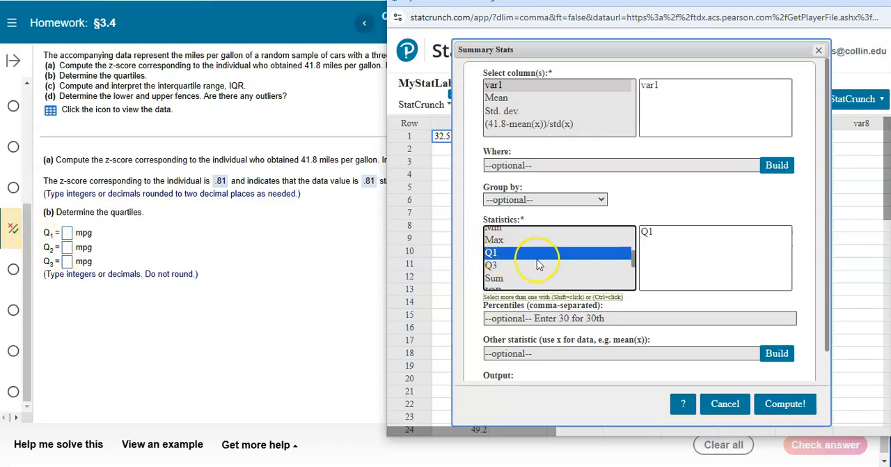
scroll(537, 265, "up", 2)
left_click(508, 268)
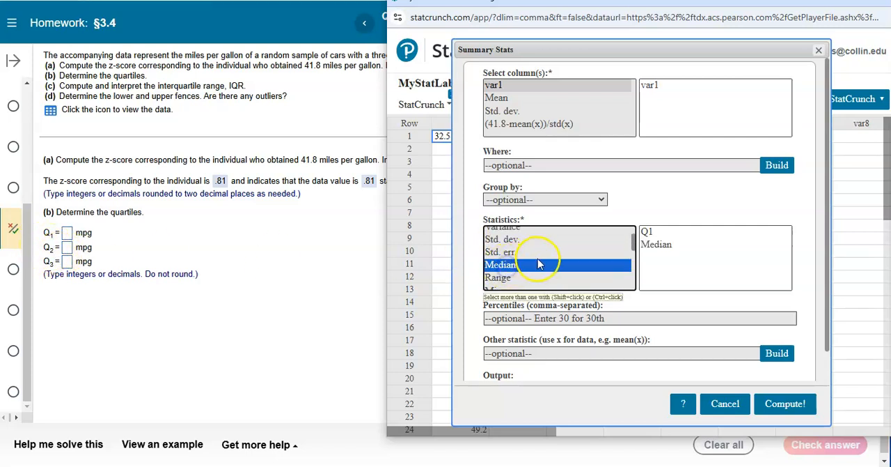
scroll(538, 265, "down", 2)
left_click(506, 267, "ctrl")
left_click(773, 403)
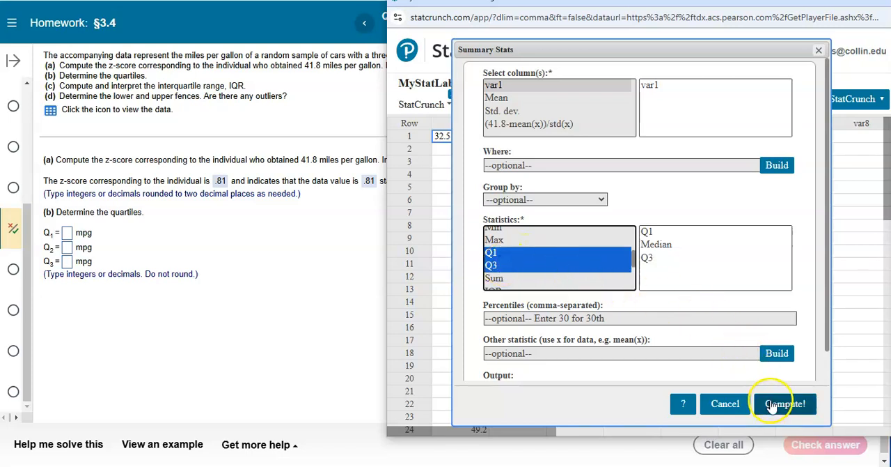
Enter the part (b) quartiles as 36.9, 38.65 and 41 mpg in the homework, submit them for checking, and continue to part (c)
left_click_drag(786, 136, 472, 84)
left_click_drag(535, 161, 600, 185)
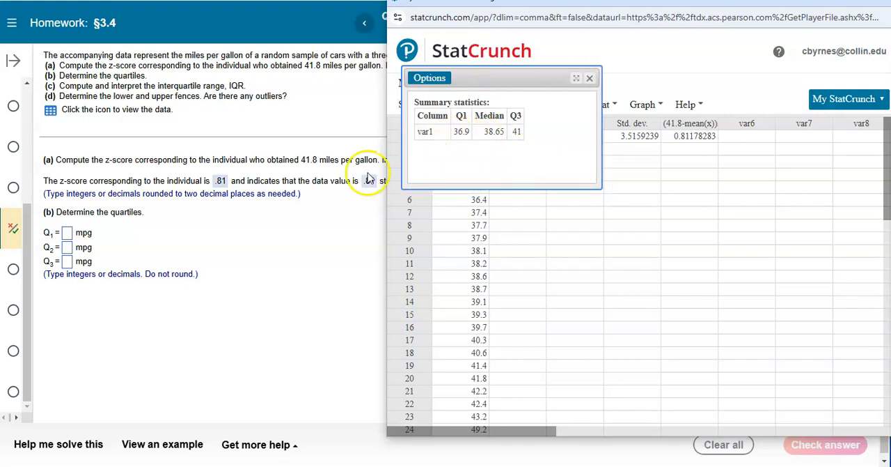
left_click(66, 234)
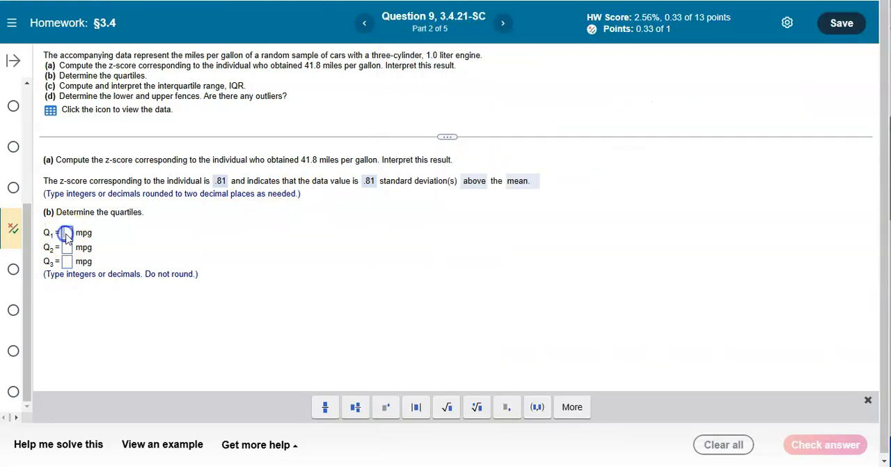
type("36")
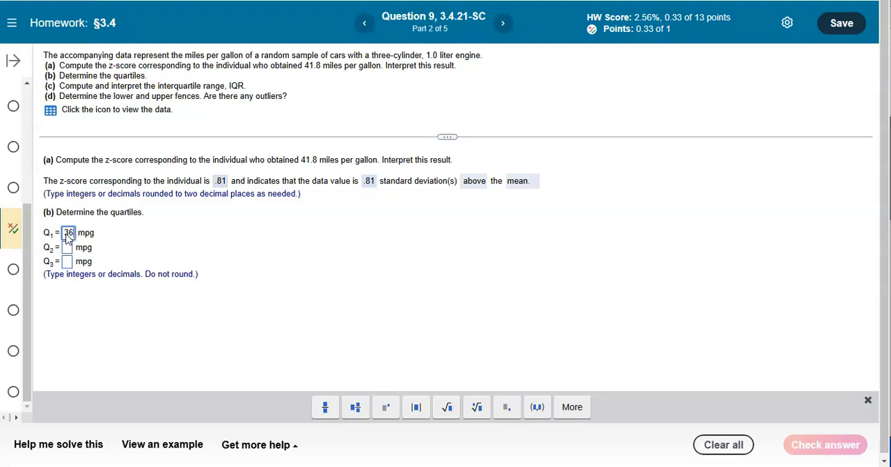
key("alt+Tab")
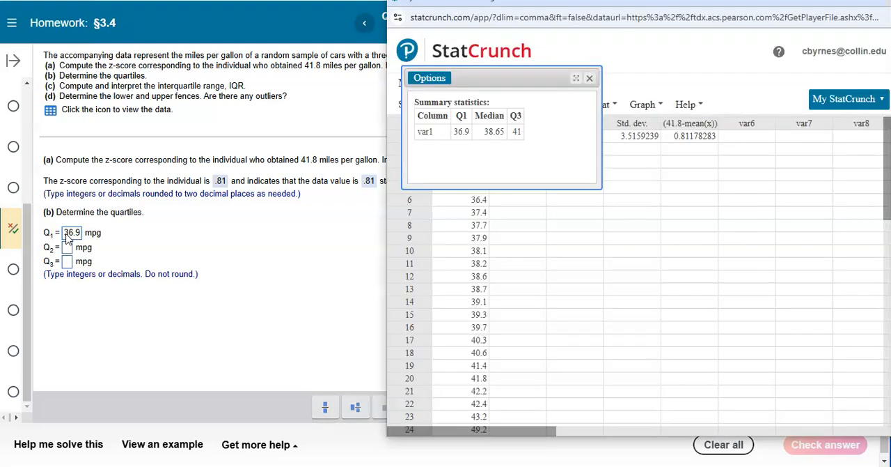
key("alt+Tab")
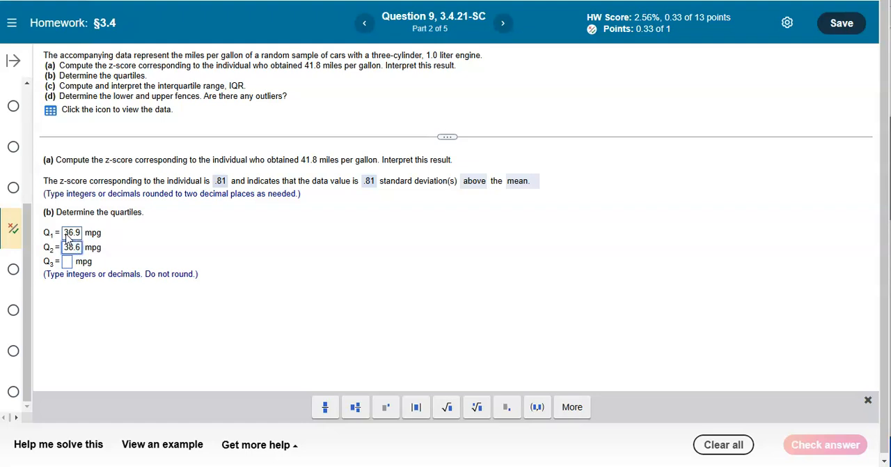
key("alt+Tab")
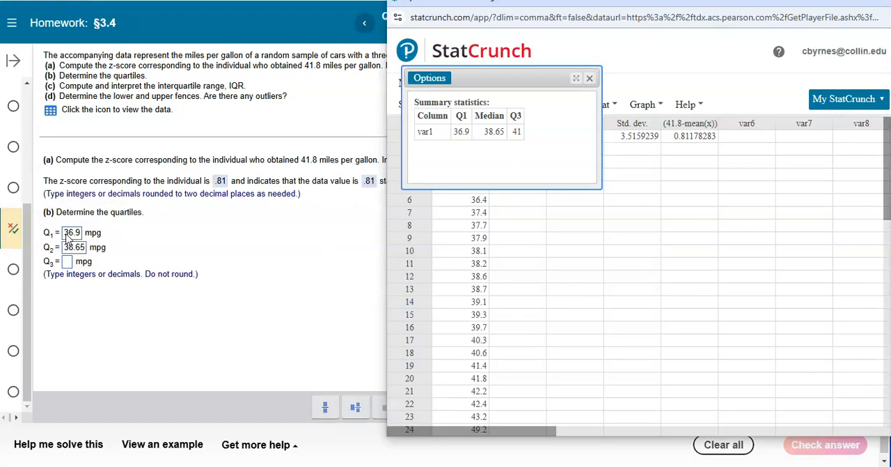
key("alt+Tab")
type("41")
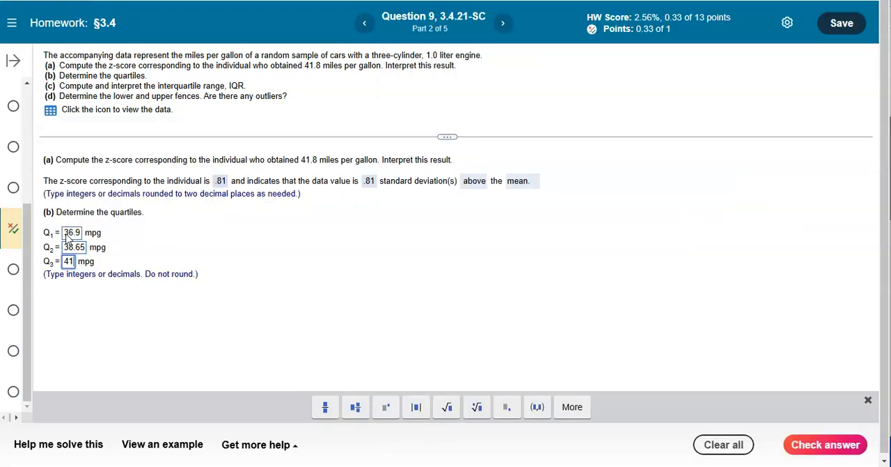
left_click(828, 444)
left_click(438, 258)
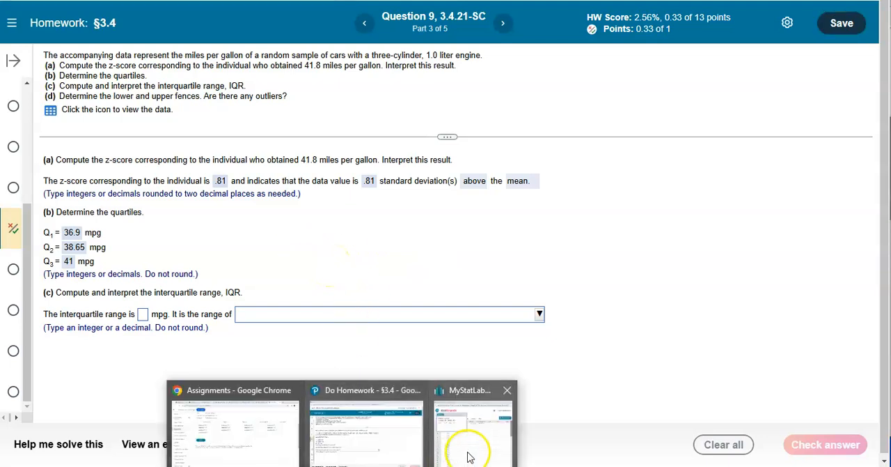
Switch to StatCrunch, close the quartile results, and compute column summary statistics for var1 with only IQR as the statistic
left_click(476, 443)
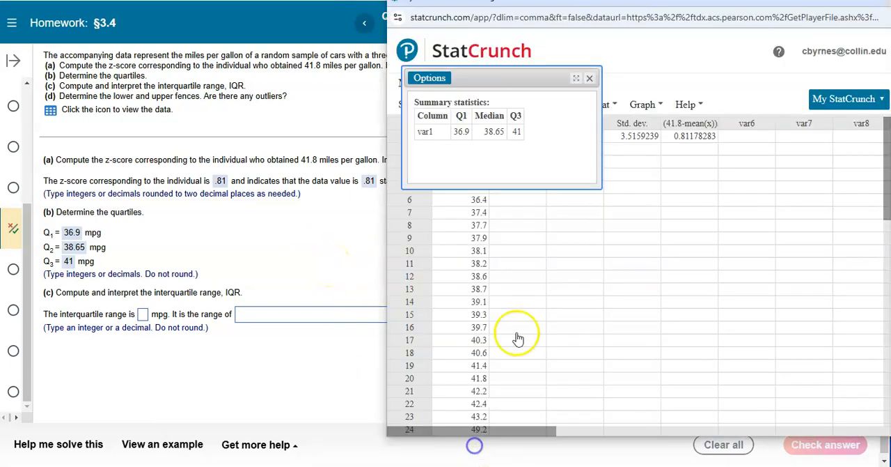
left_click(589, 79)
left_click(601, 104)
mouse_move(642, 142)
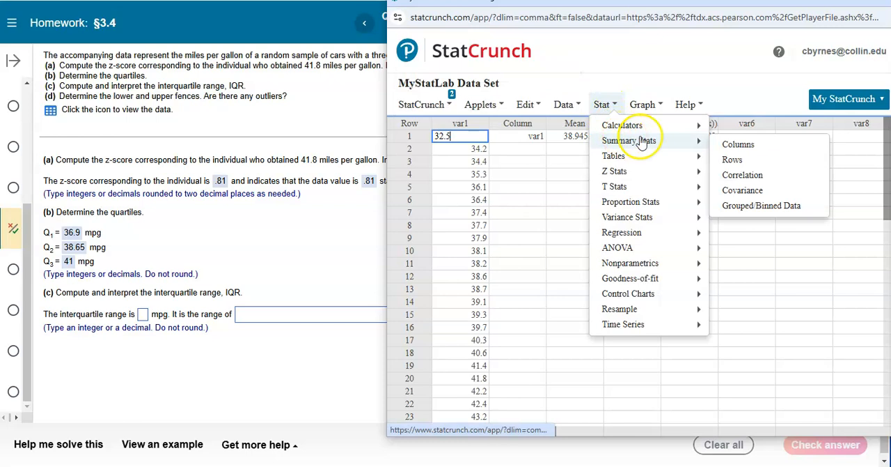
left_click(728, 142)
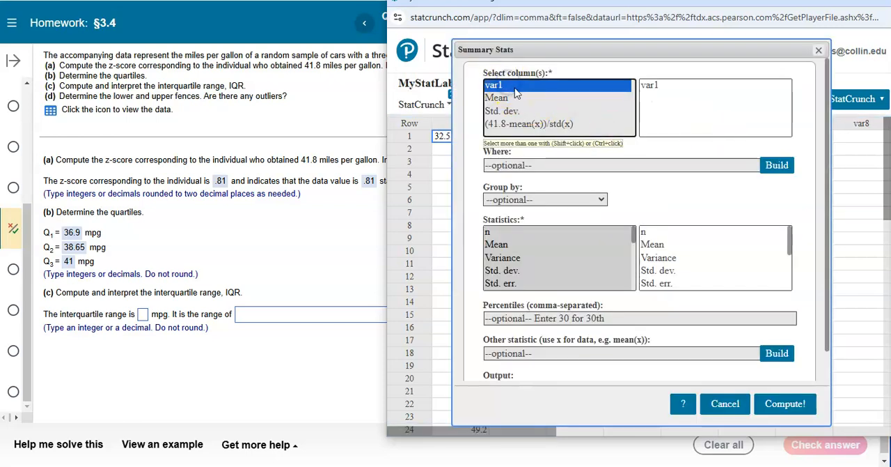
scroll(567, 261, "down", 2)
scroll(560, 252, "down", 2)
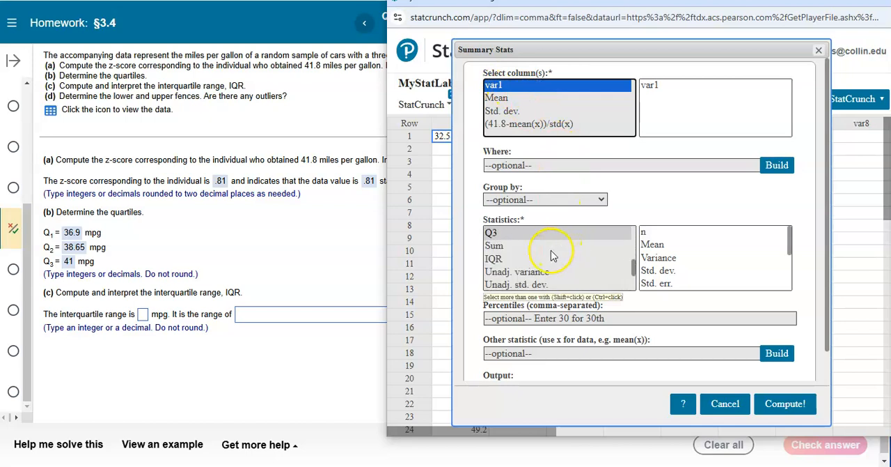
left_click(500, 262)
left_click(786, 404)
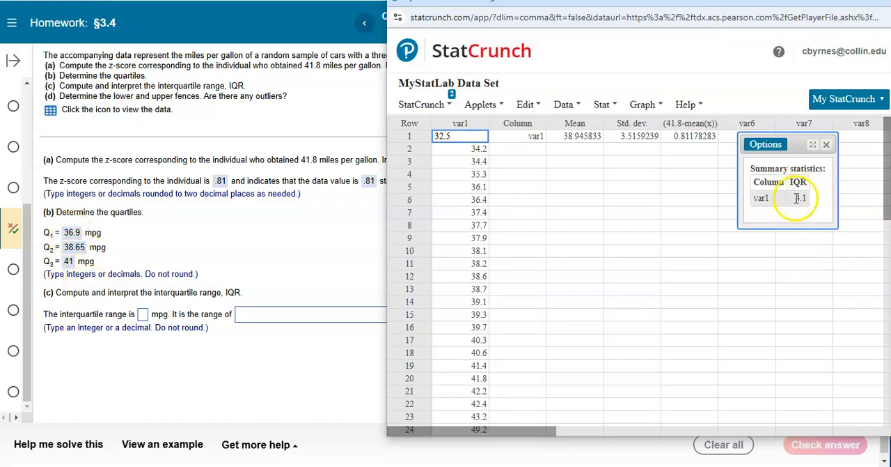
Answer part (c) with 4.1 mpg and "the middle 50% of the observations in the data set.", submit it, and continue to part (d)
left_click(143, 314)
type("4.1")
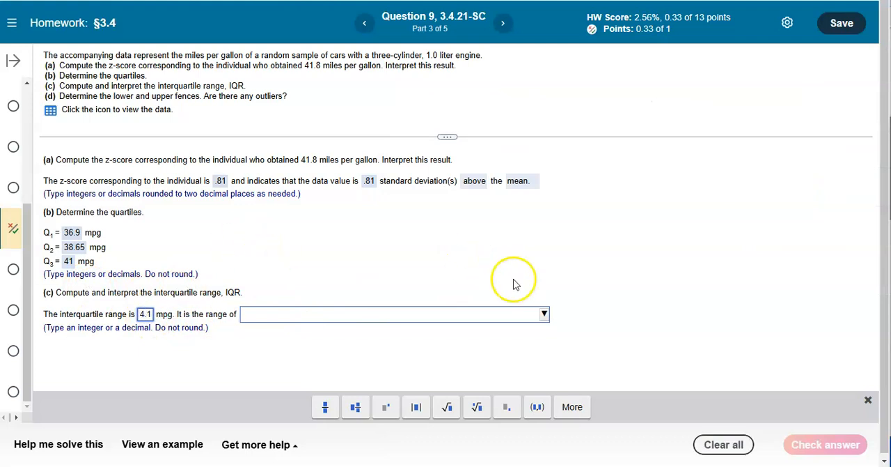
left_click(543, 314)
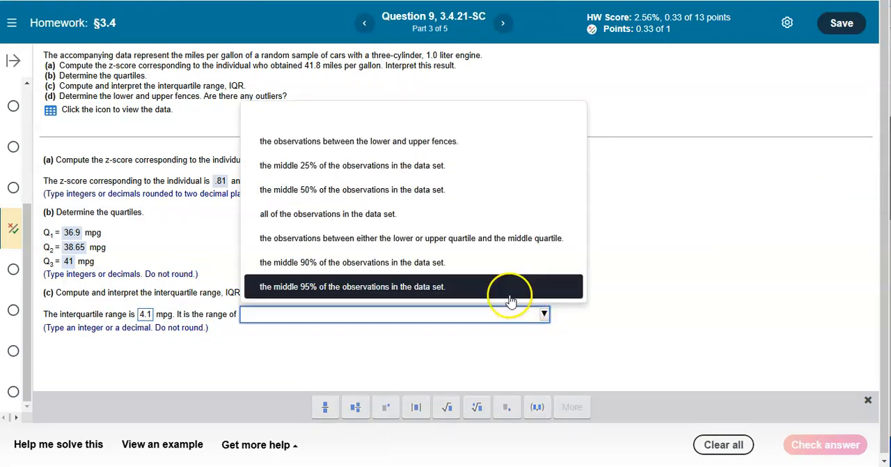
left_click(333, 197)
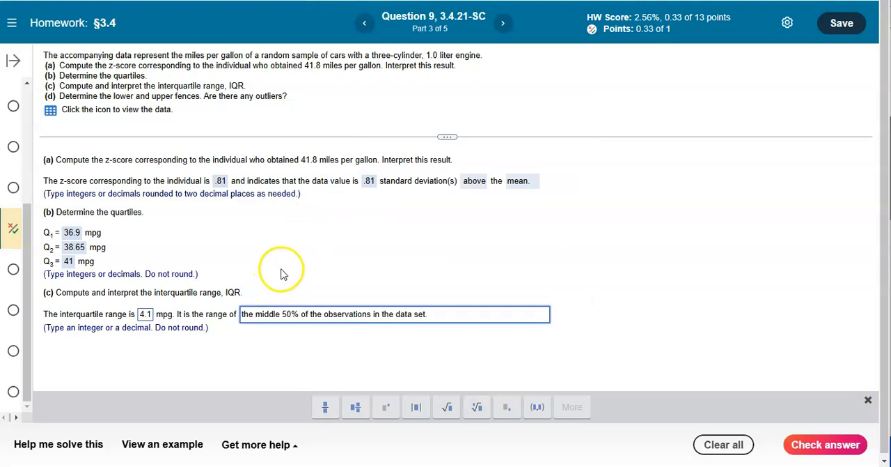
left_click(822, 455)
left_click(439, 259)
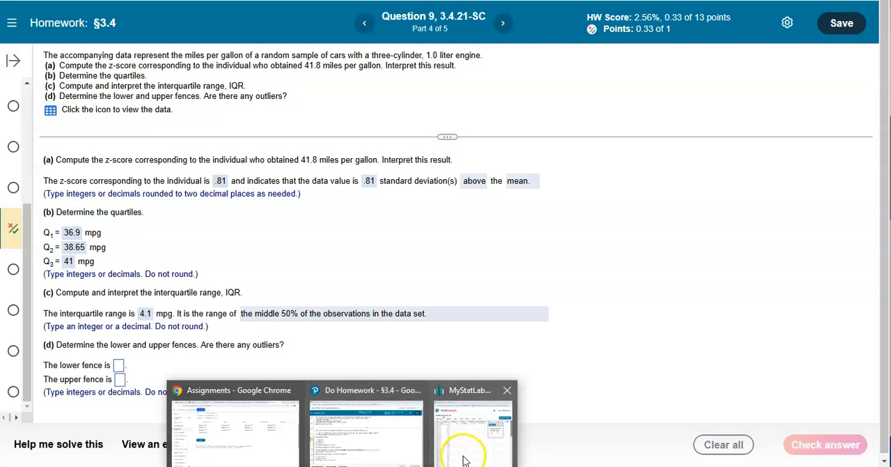
Switch to StatCrunch and start computing multiple expressions, defining "lower" as Q1(var1)-1.5*IQR(var1)
left_click(462, 452)
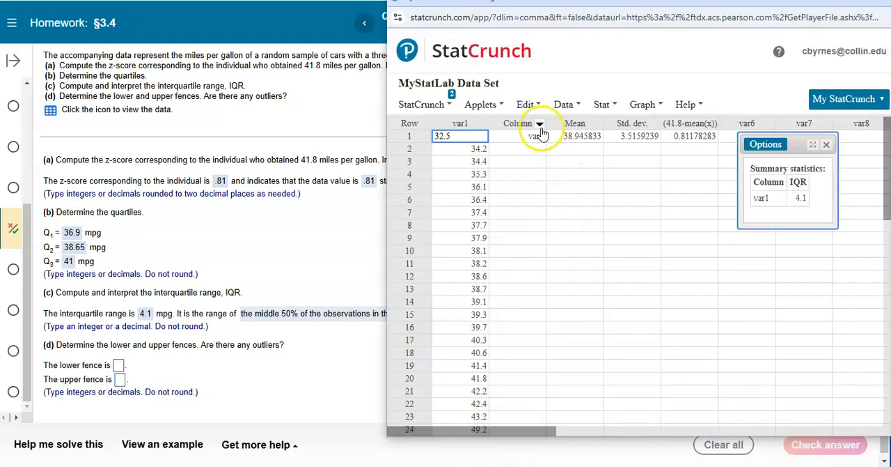
left_click(565, 106)
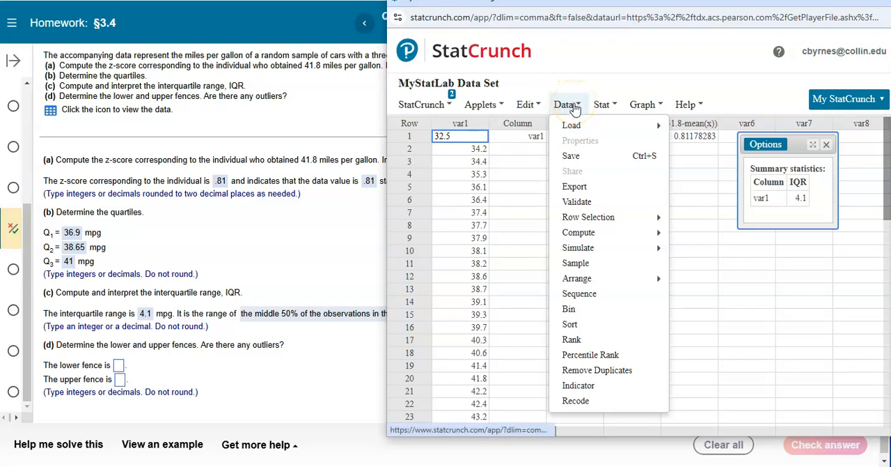
mouse_move(605, 239)
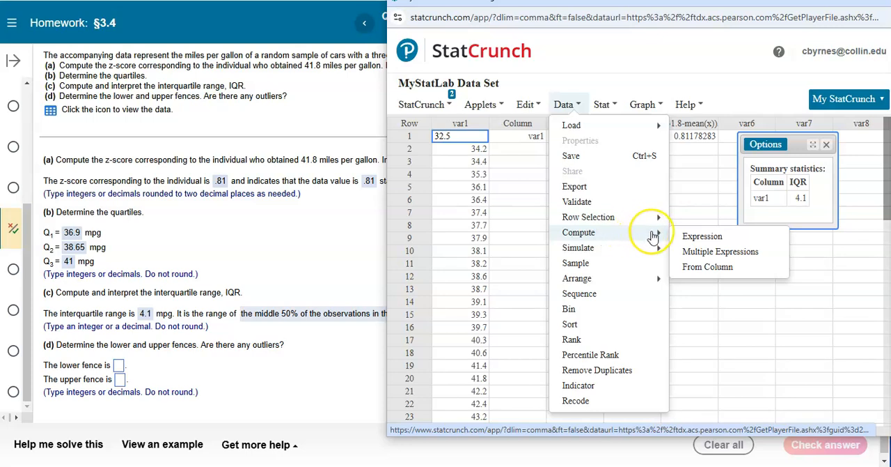
left_click(716, 252)
left_click(474, 237)
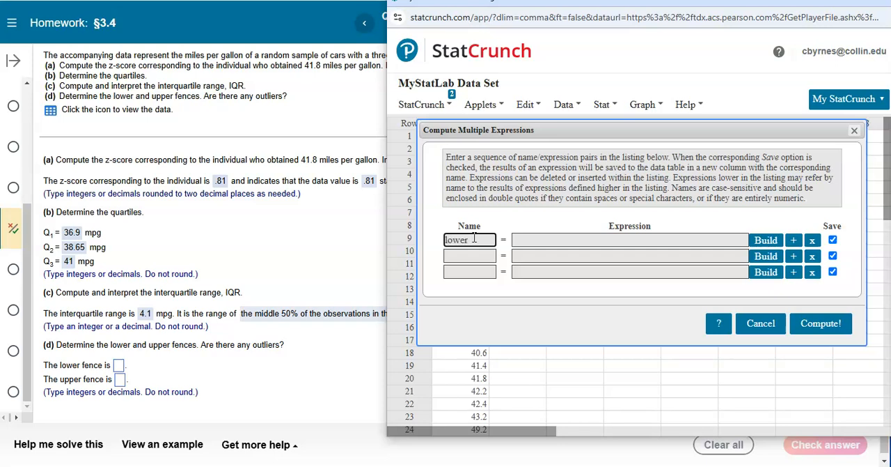
type("lower")
key("Tab")
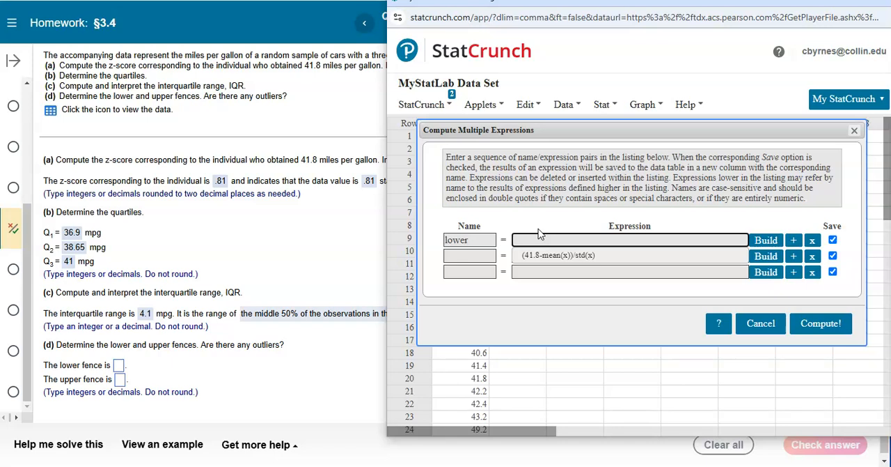
type("Q1(var1)-1.5*IQR(var1")
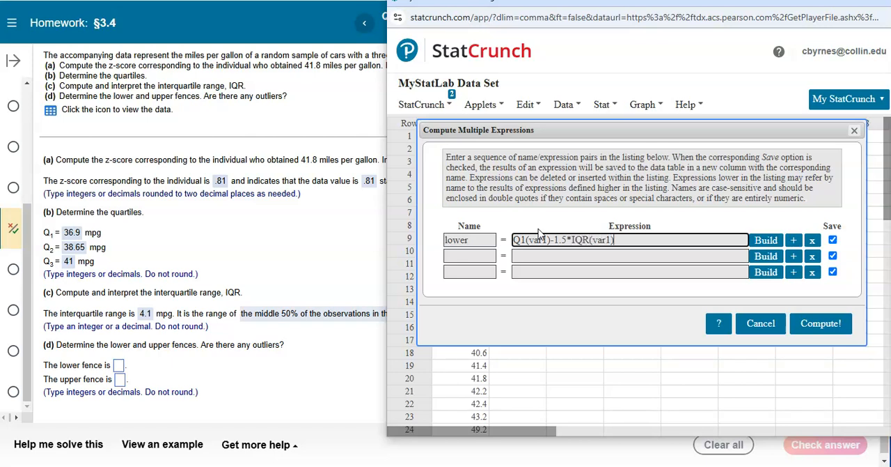
Add a second expression "upper" as Q3(var1)+1.5*IQR(var1), compute both columns, and close the result windows
left_click(465, 256)
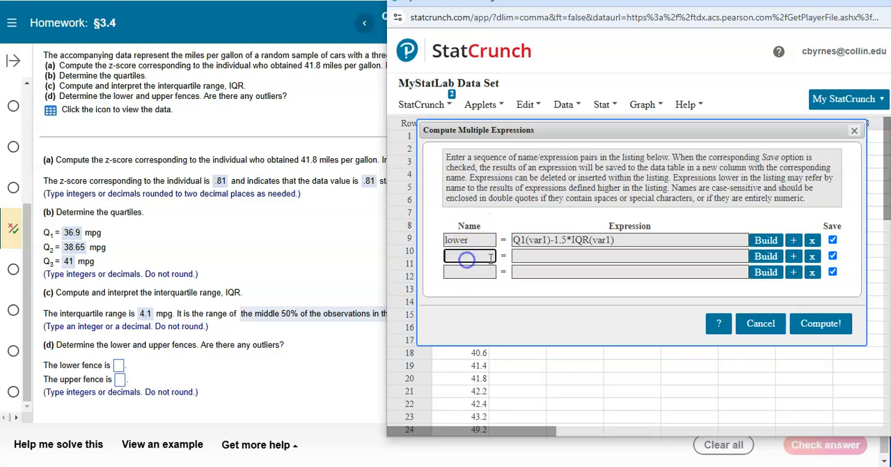
type("upper")
key("Tab")
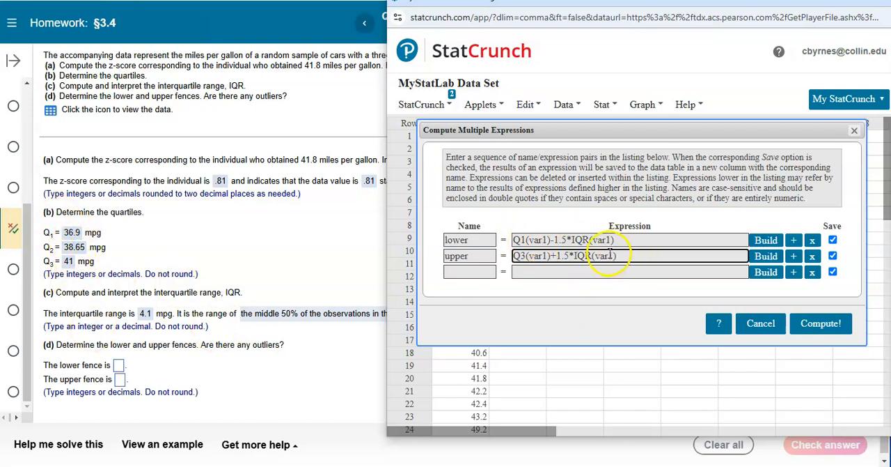
left_click(823, 326)
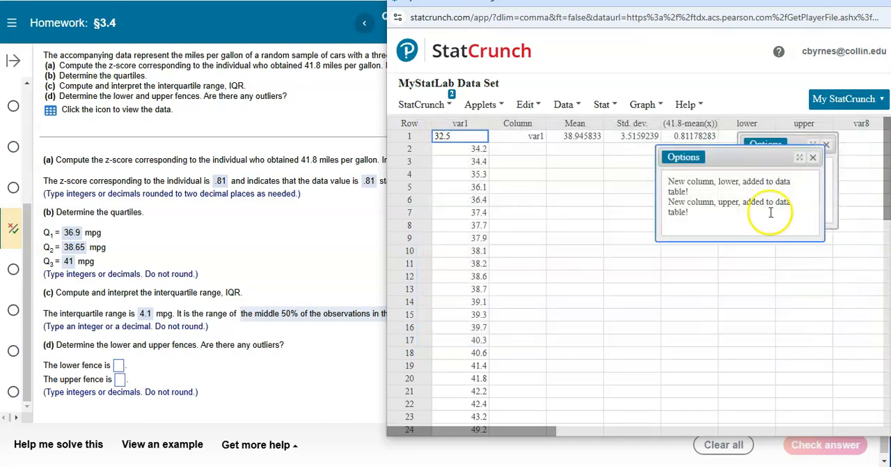
left_click(813, 157)
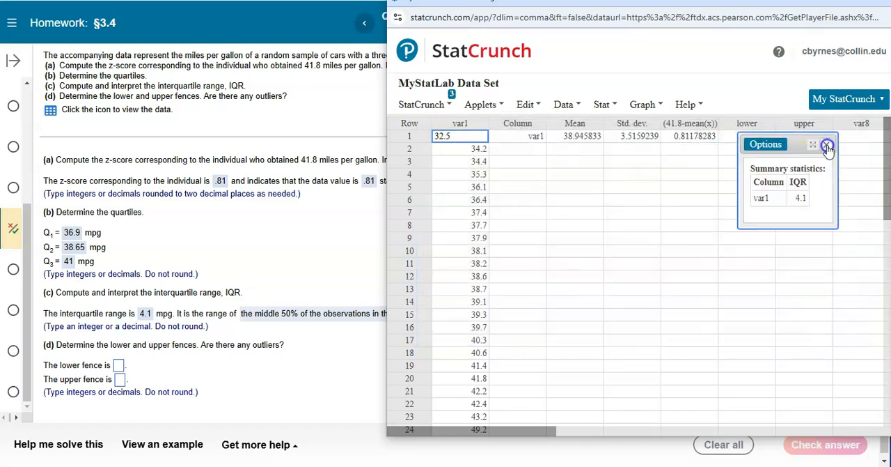
left_click(826, 145)
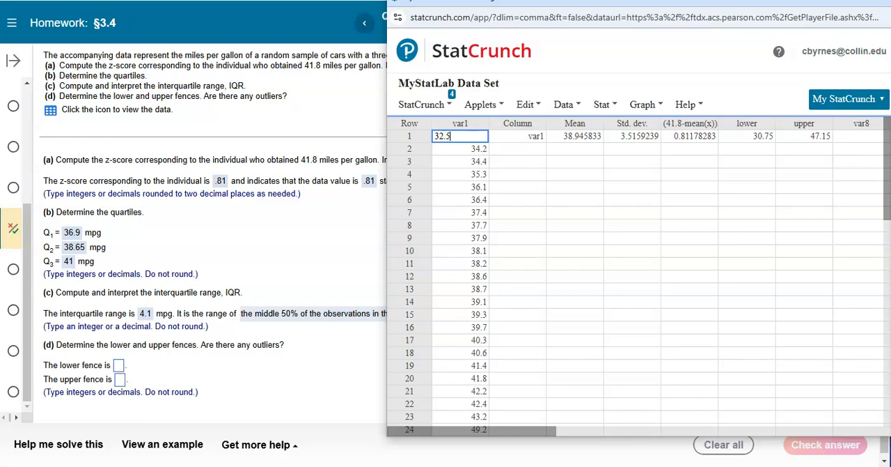
In homework part (d), enter 30.75 as the lower fence and 47.15 as the upper fence, submit them, and continue to the outlier question
left_click(120, 365)
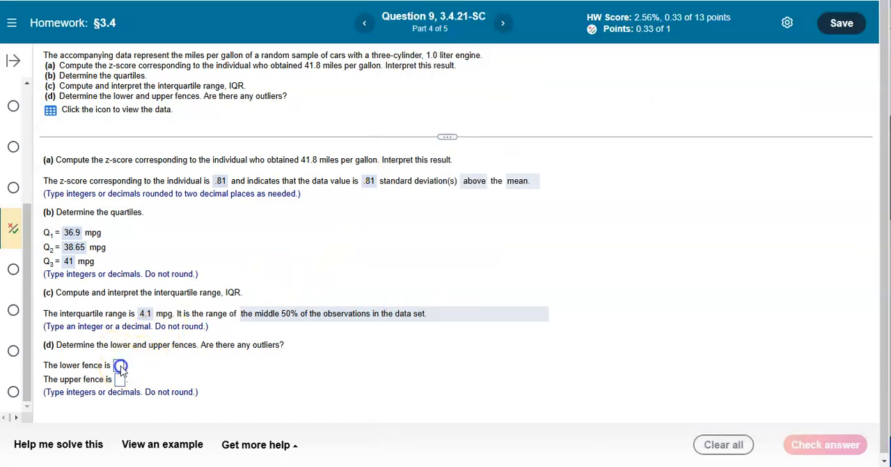
type("30.75")
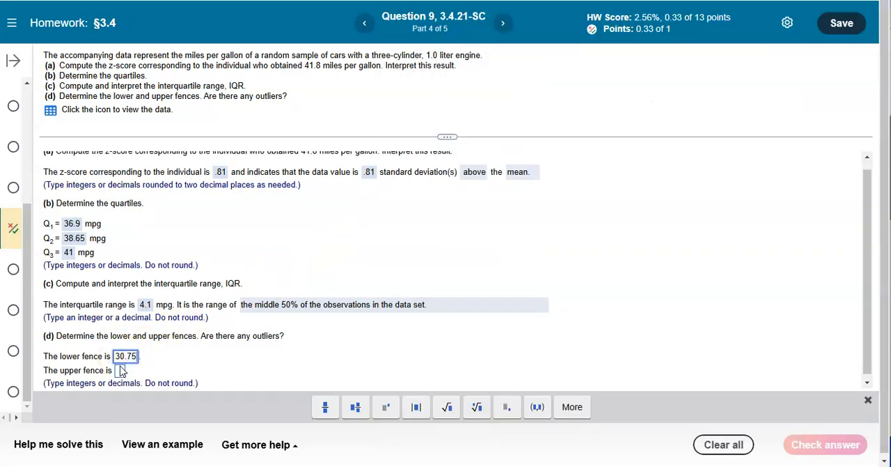
key("alt+Tab")
key("alt+Tab")
type("47.15")
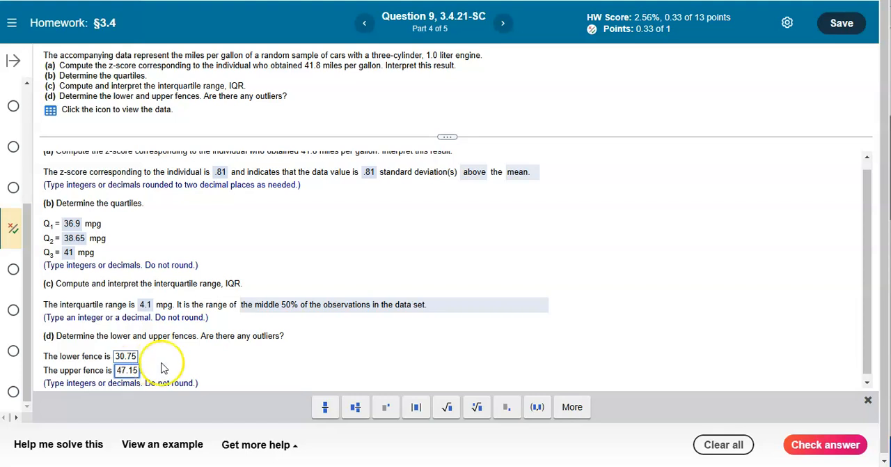
left_click(824, 444)
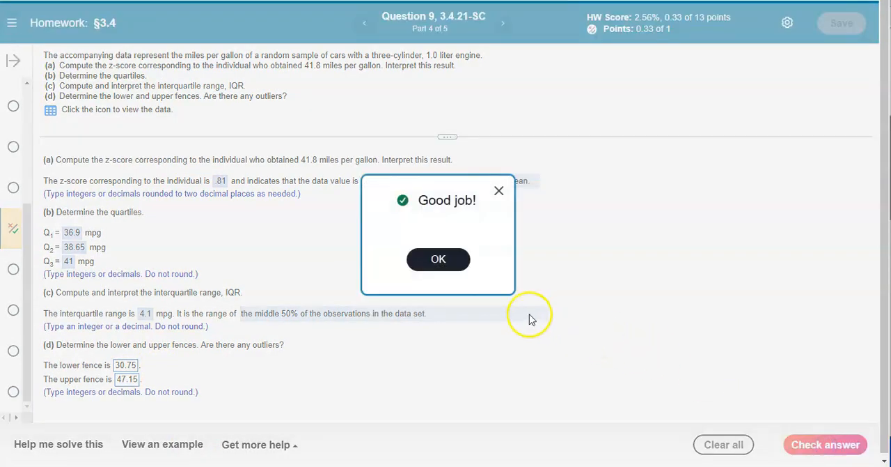
left_click(447, 258)
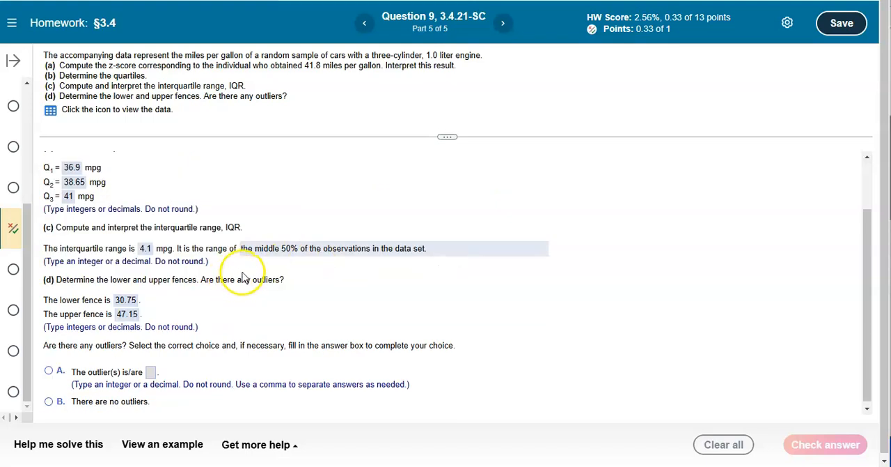
View the MPG data, select choice A with 49.2 as the outlier, and submit the answer for checking
left_click(51, 110)
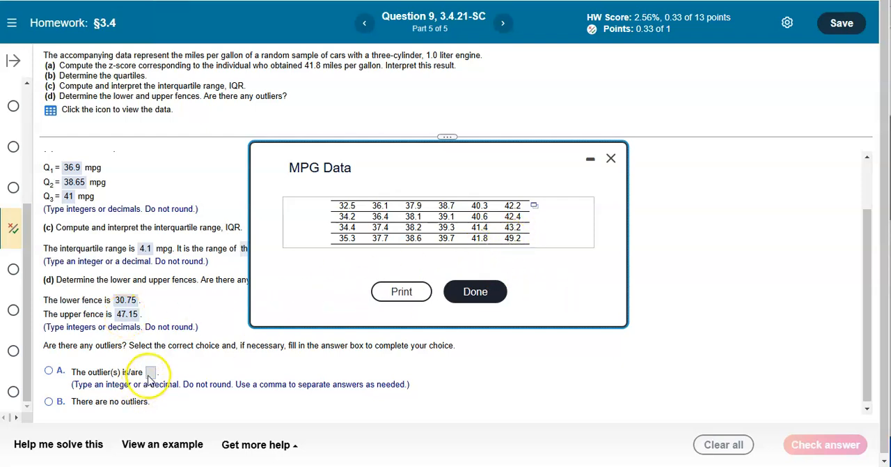
left_click(50, 371)
left_click(150, 372)
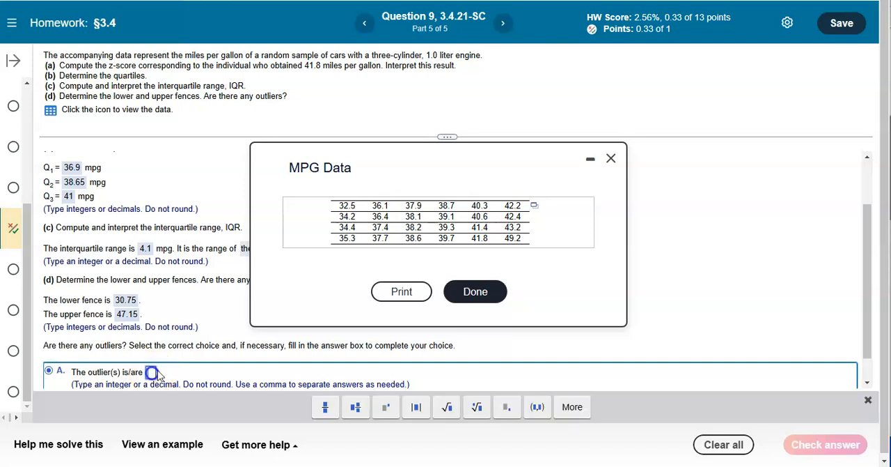
type("49.2")
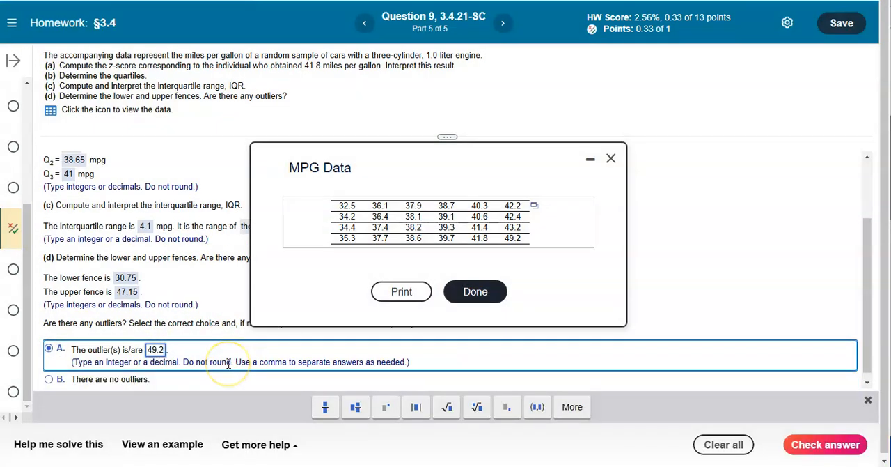
left_click(851, 441)
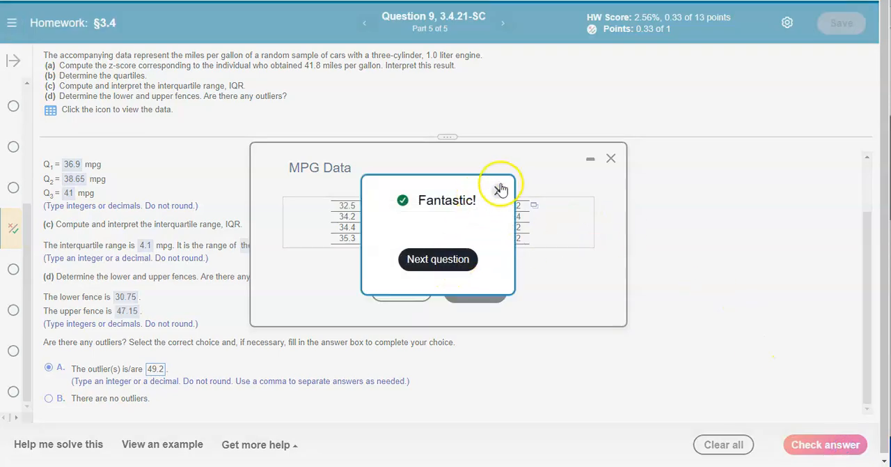